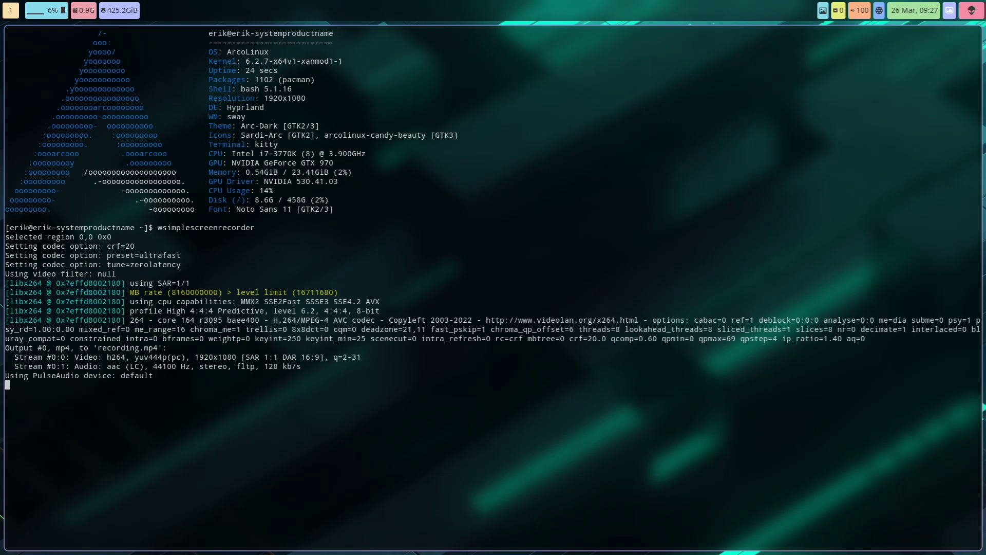
Switch to workspace 2 and open a new kitty terminal showing neofetch.
{"action": "key", "text": "super+2"}
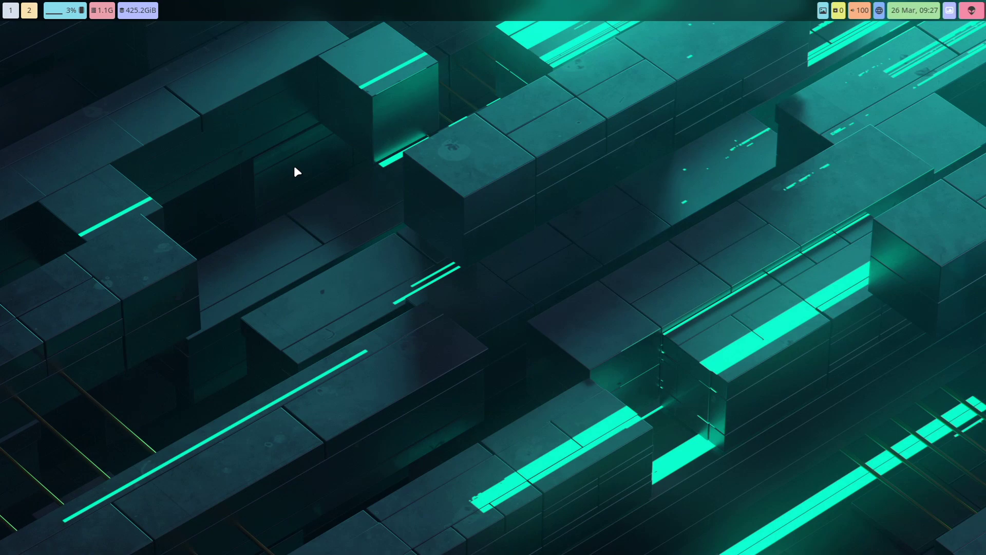
{"action": "key", "text": "super+Return"}
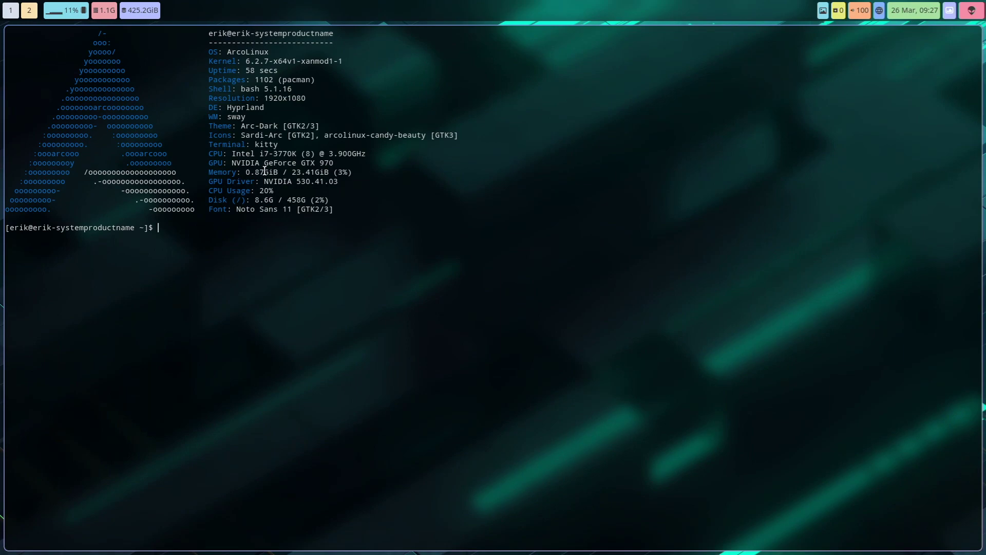
Select the start of the NVIDIA driver version in the GPU Driver line.
{"action": "left_click_drag", "start_coordinate": [260, 181], "coordinate": [305, 182]}
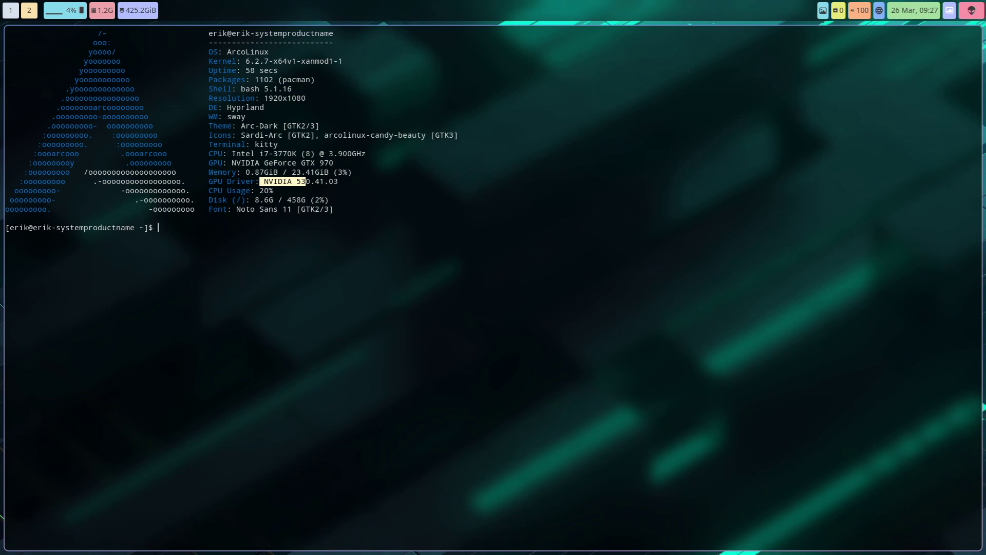
{"action": "type", "text": "nvidia-"}
{"action": "type", "text": "smi"}
Run nvidia-smi to show the GTX 970 with driver 530.41.03.
{"action": "key", "text": "Return"}
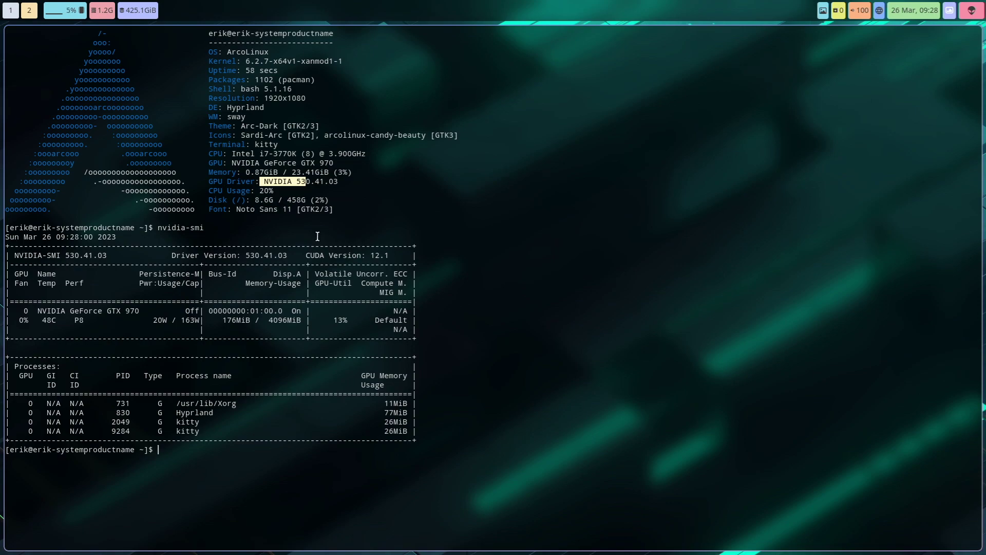
Select the 'NVIDIA GeForce GTX 970' name in the neofetch GPU line.
{"action": "left_click_drag", "start_coordinate": [335, 162], "coordinate": [228, 164]}
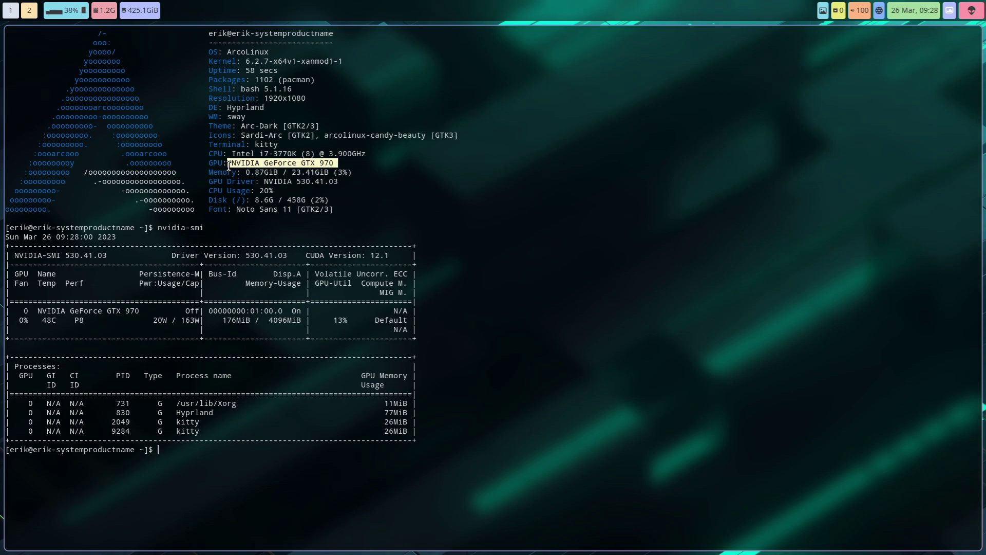